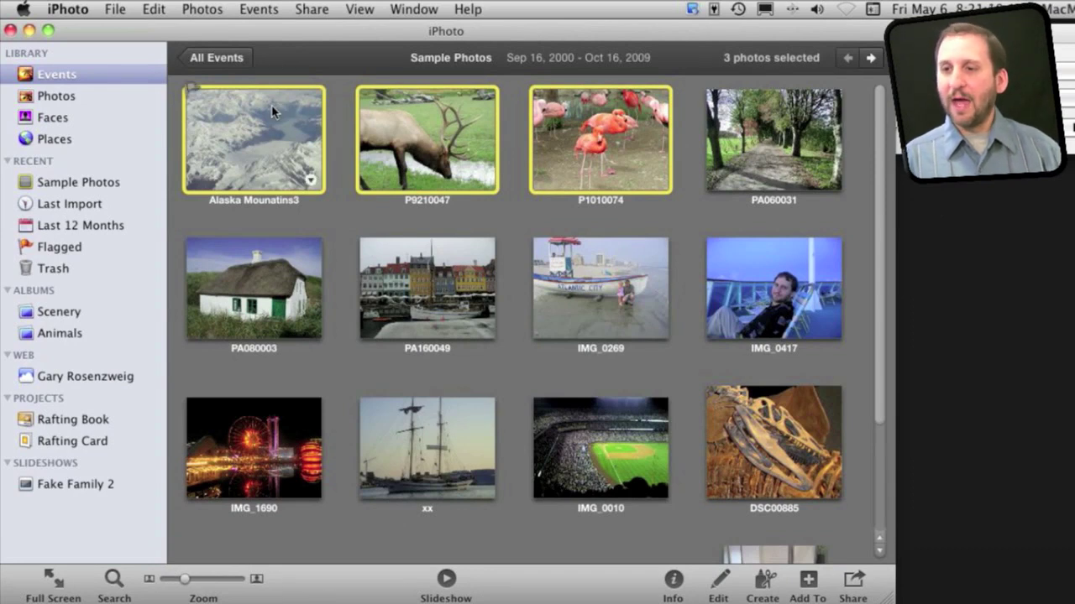
Try publishing the selection to Flickr, then dismiss the Flickr setup prompt
left_click(311, 9)
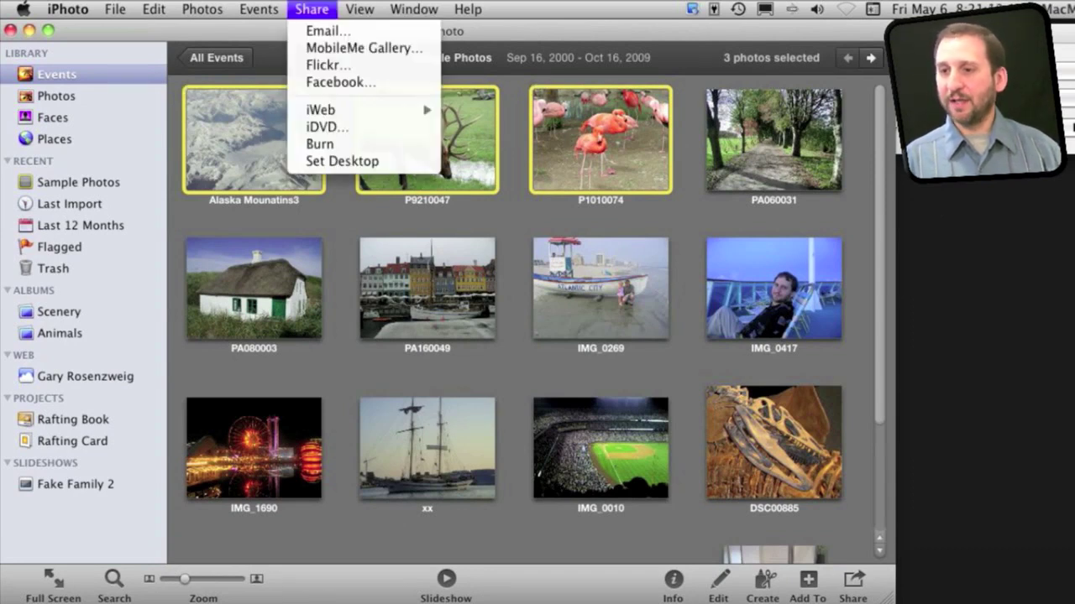
left_click(320, 67)
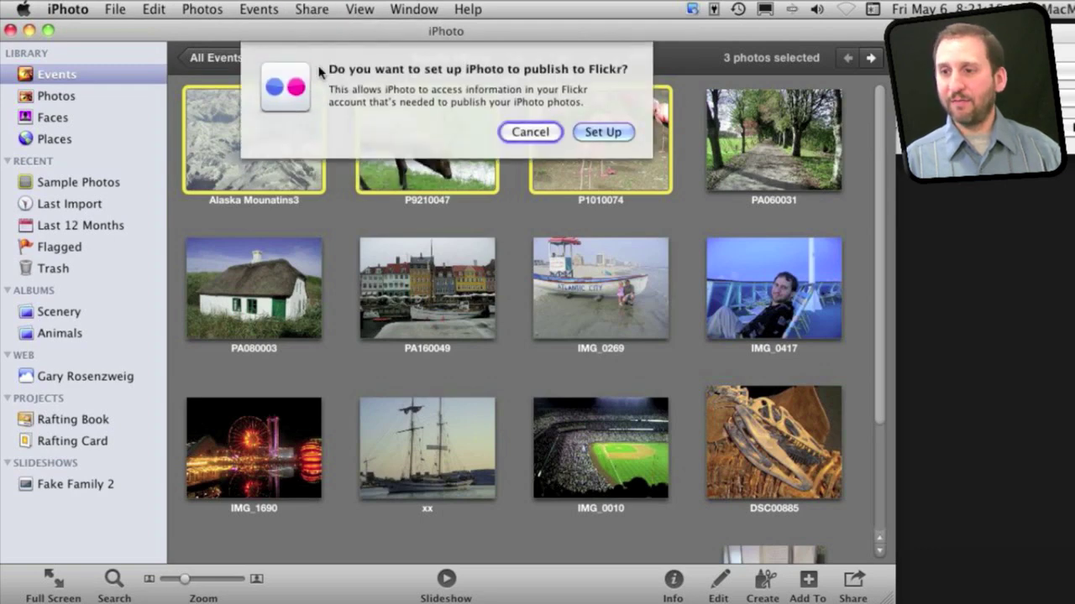
left_click(541, 133)
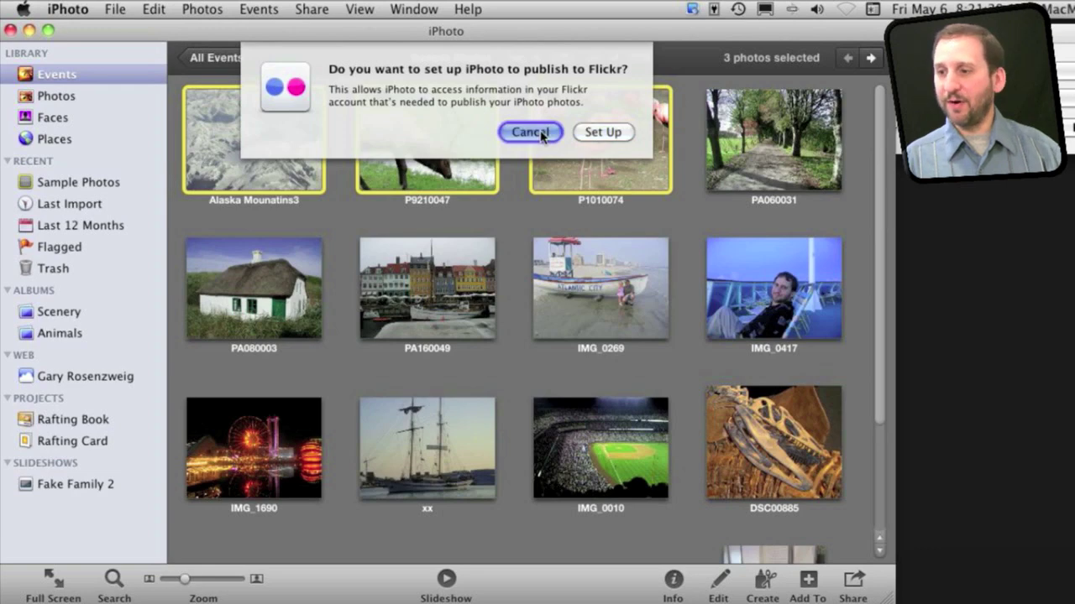
Add a Flickr account in iPhoto's Accounts preferences and authorize it in Safari
left_click(68, 9)
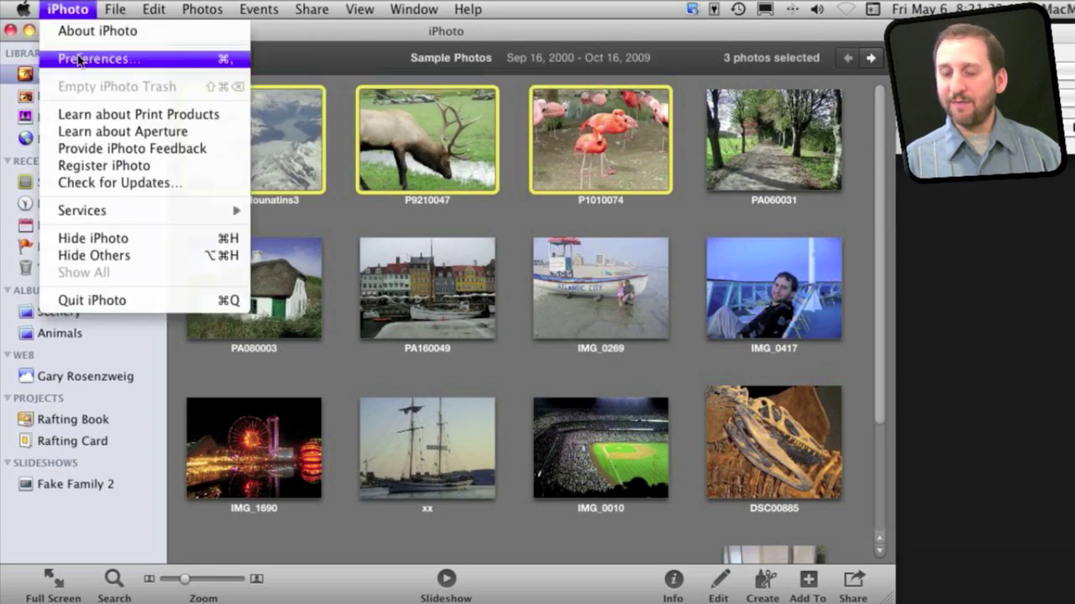
left_click(81, 59)
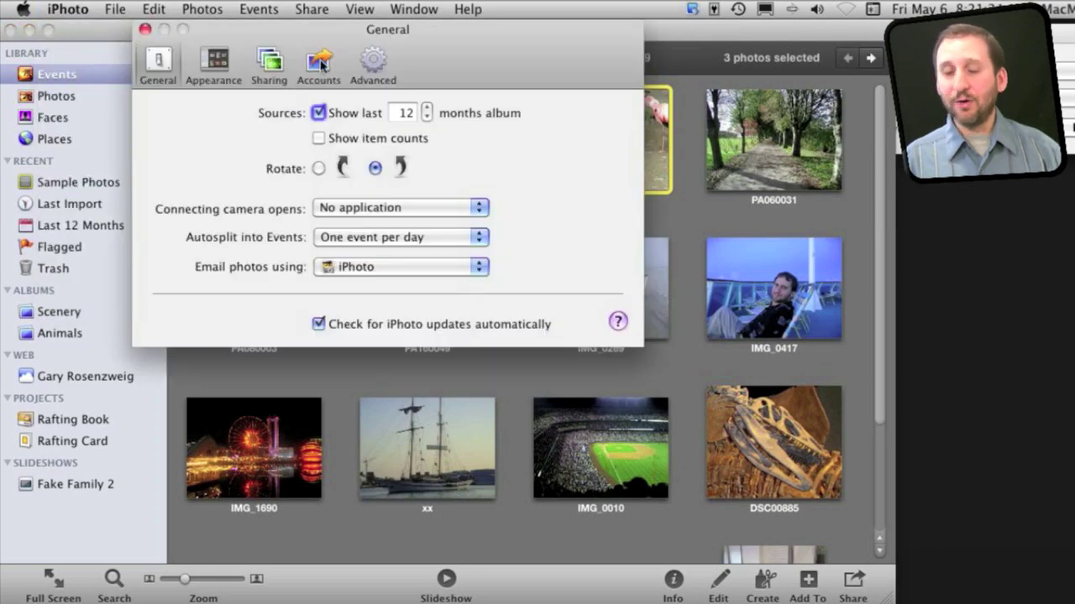
left_click(320, 65)
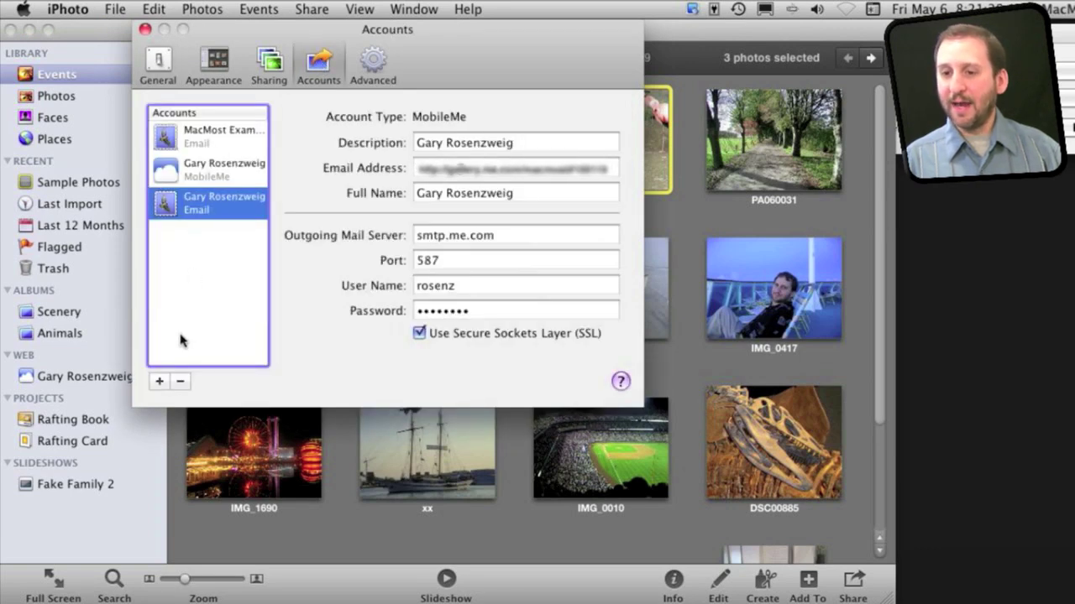
left_click(158, 381)
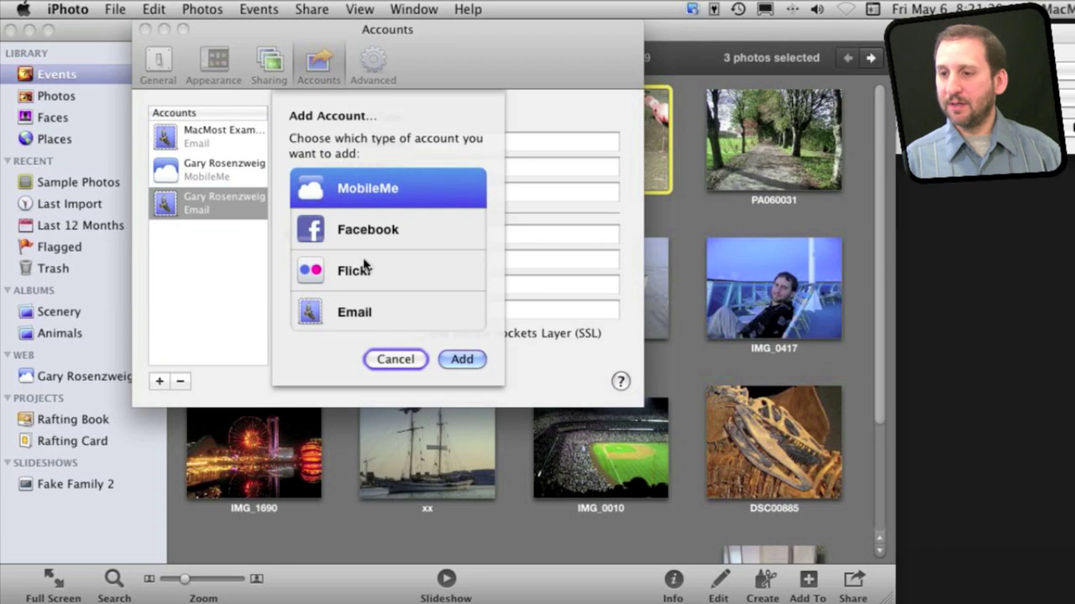
left_click(367, 270)
left_click(466, 359)
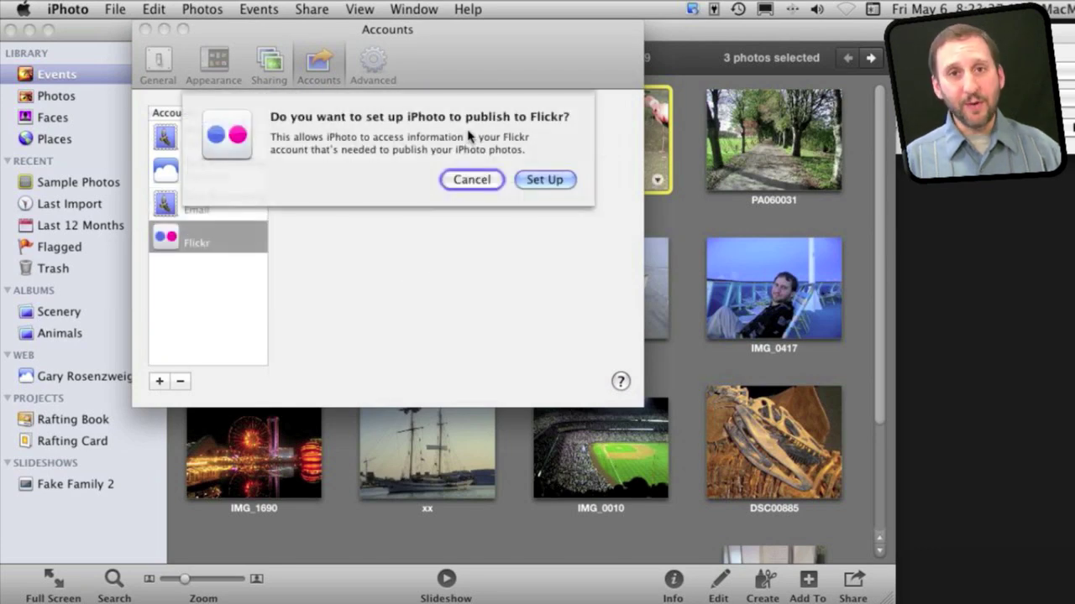
left_click(546, 181)
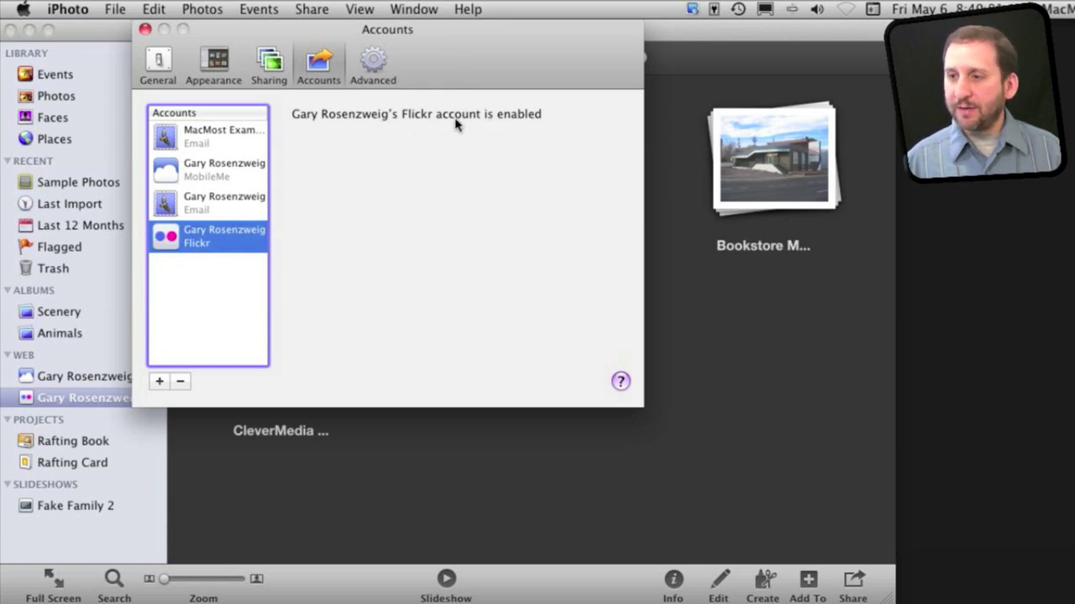
left_click(145, 31)
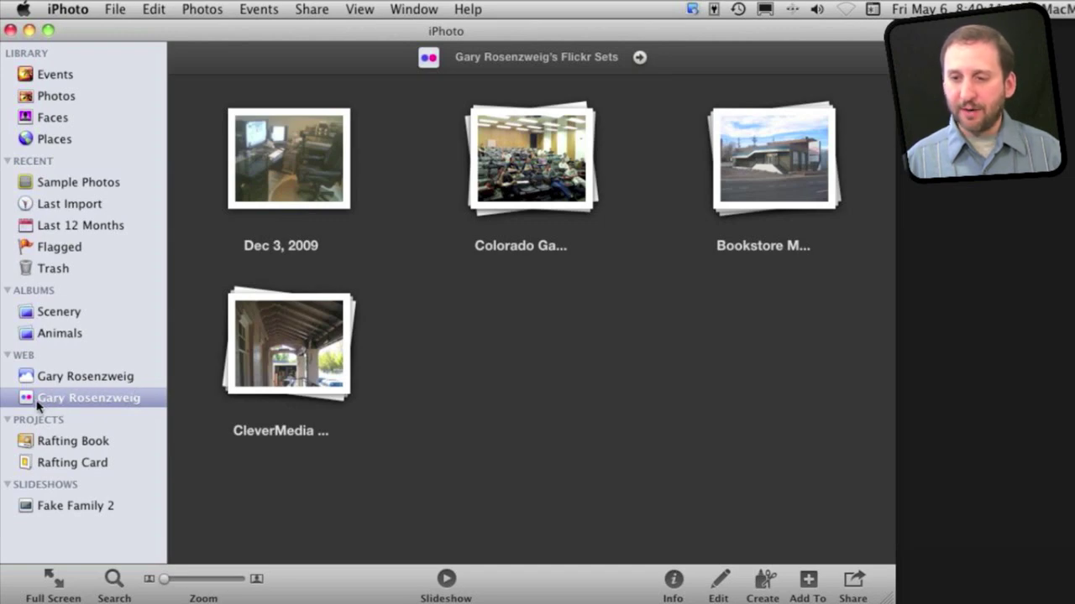
Open the Sample Photos event and select Alaska Mounatins3, PA160049, IMG_1690 and PA080003
left_click(53, 76)
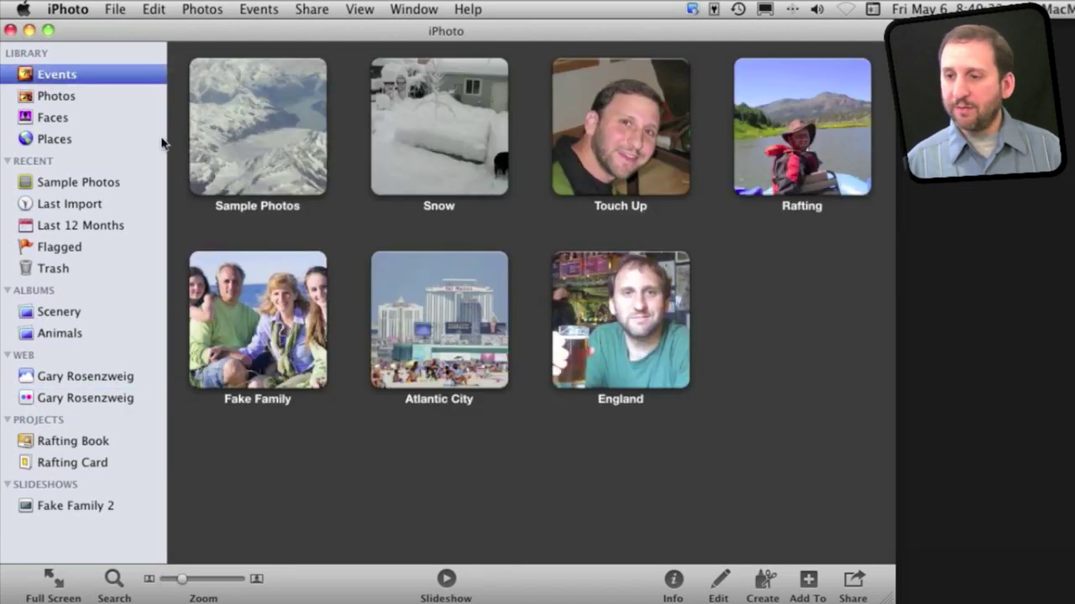
double_click(275, 178)
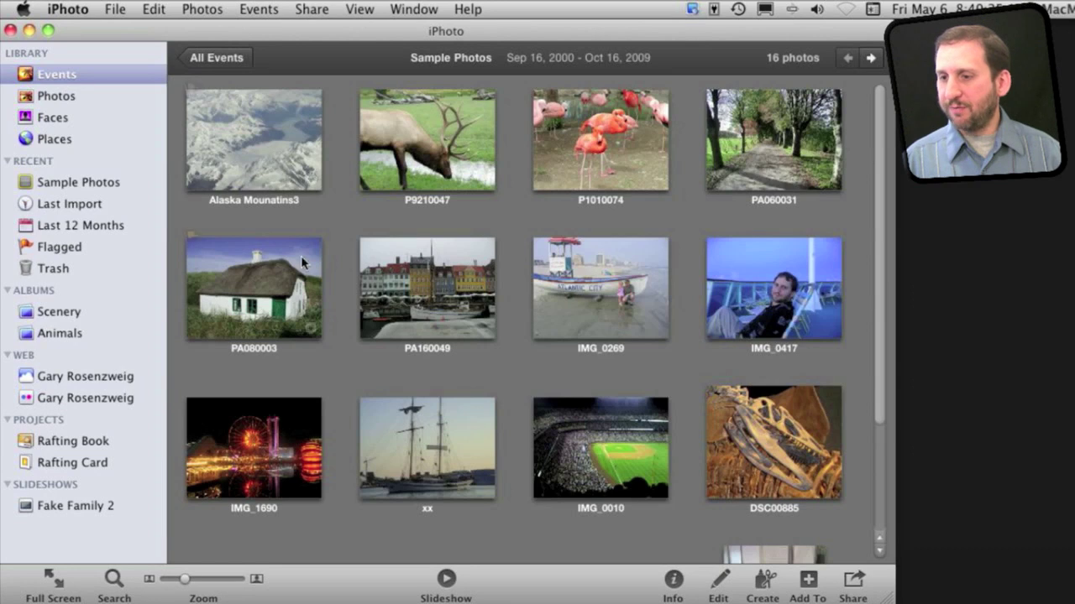
left_click(288, 170)
left_click(470, 319, "super")
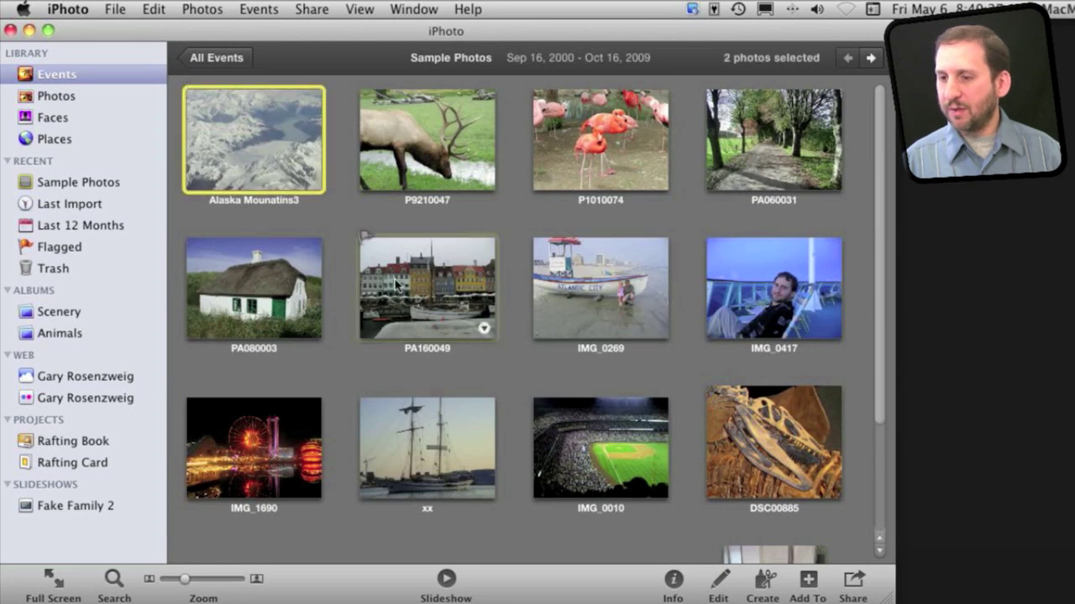
left_click(265, 455, "super")
left_click(256, 304, "super")
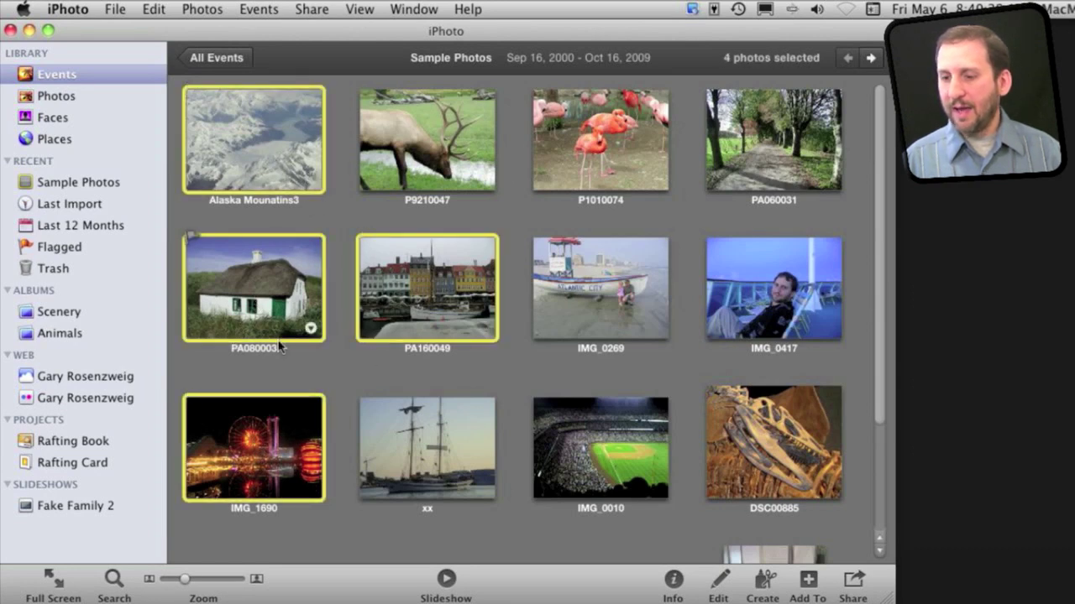
Share the four selected photos to Flickr as a new set
left_click(311, 9)
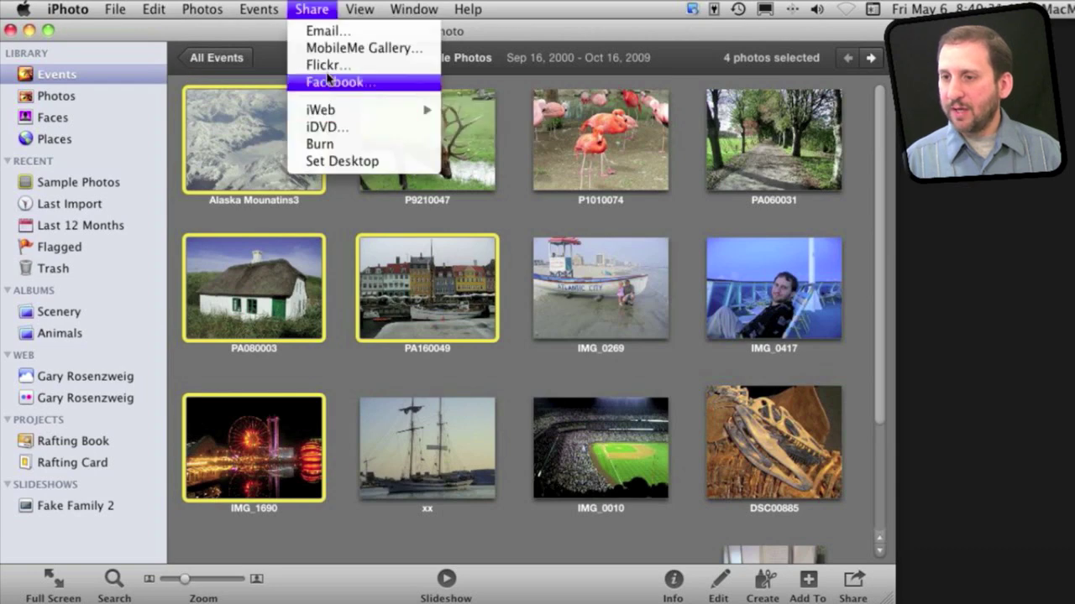
left_click(327, 65)
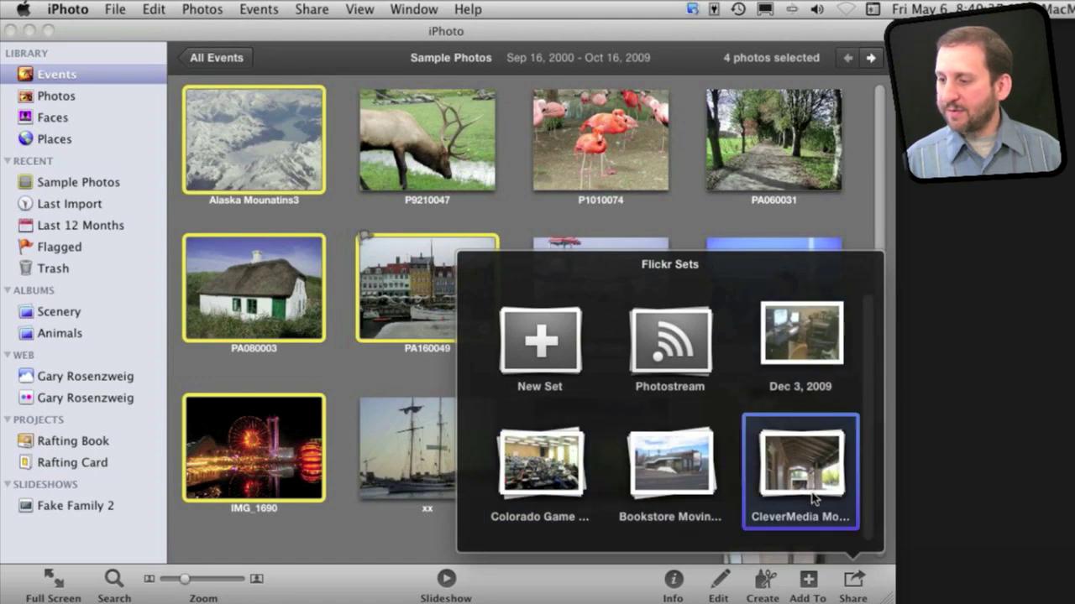
left_click(544, 340)
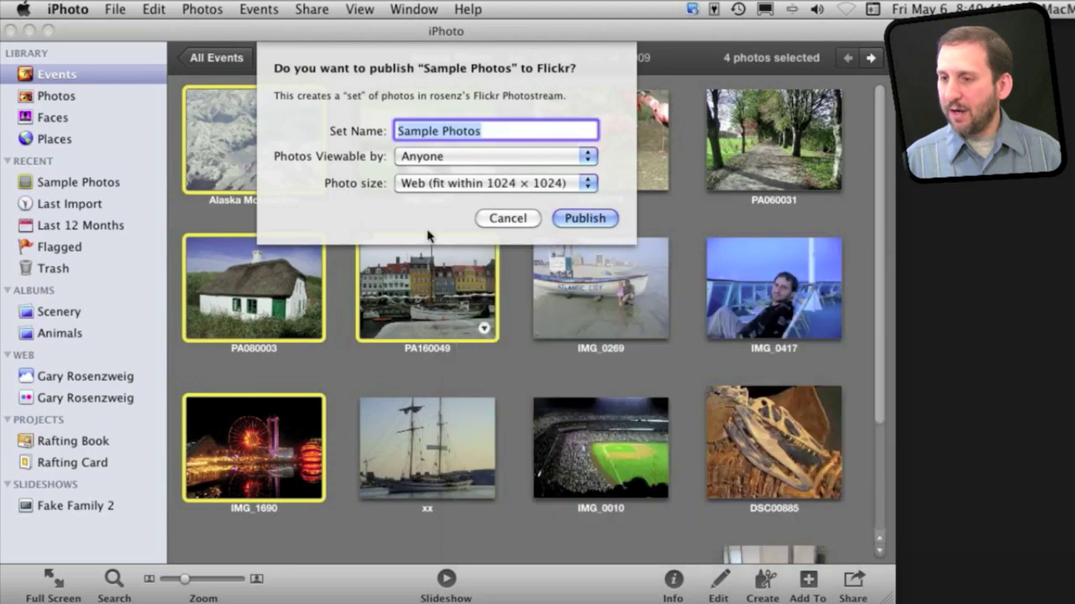
Publish the 'Sample Photos' set viewable by Anyone at Web size, then view it on Flickr
left_click(433, 158)
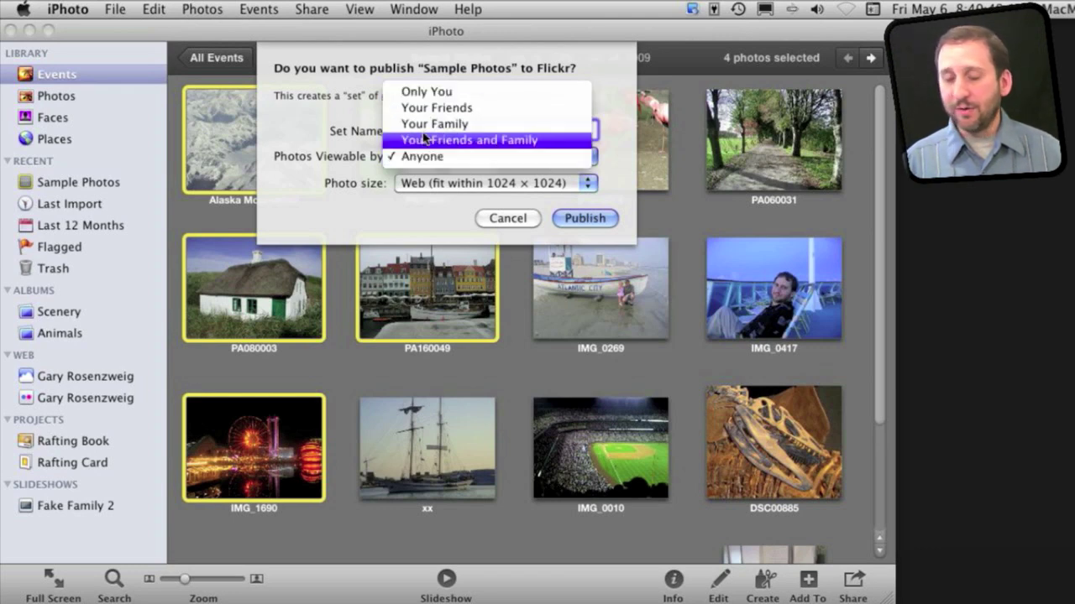
left_click(433, 163)
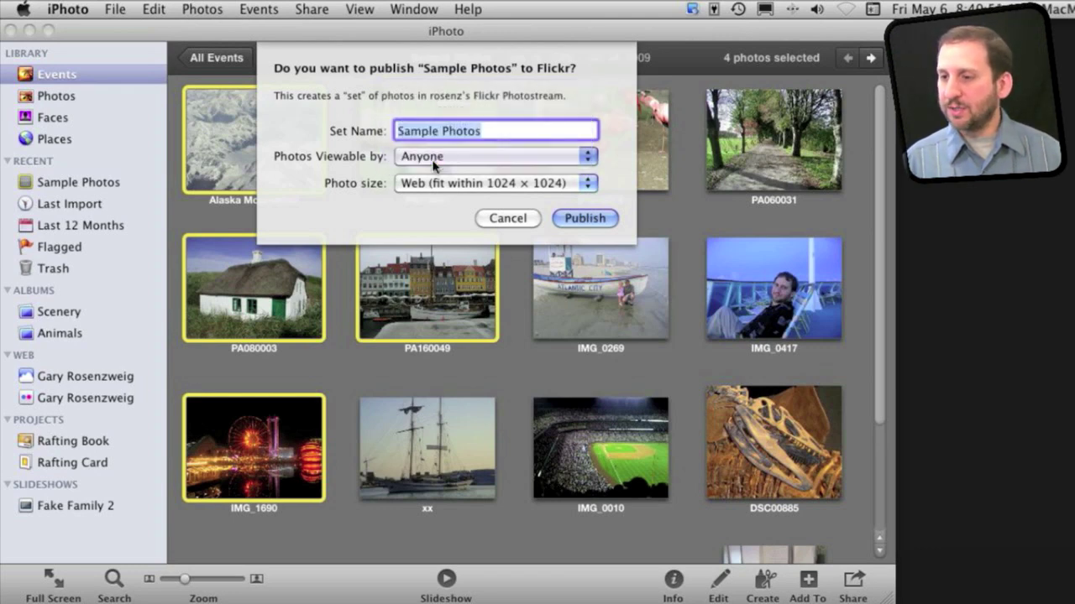
left_click(435, 185)
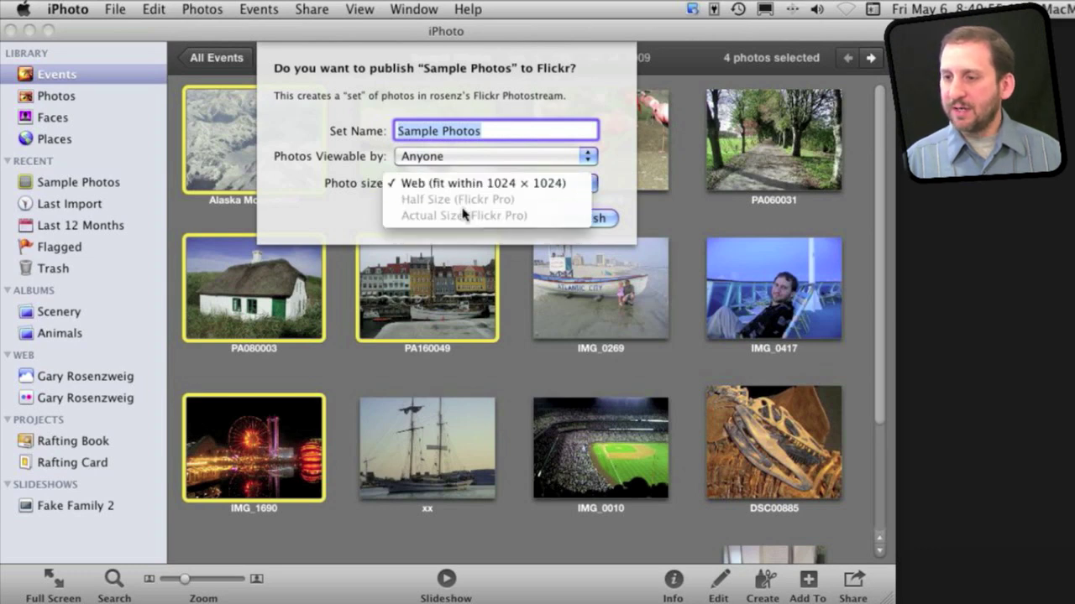
left_click(332, 164)
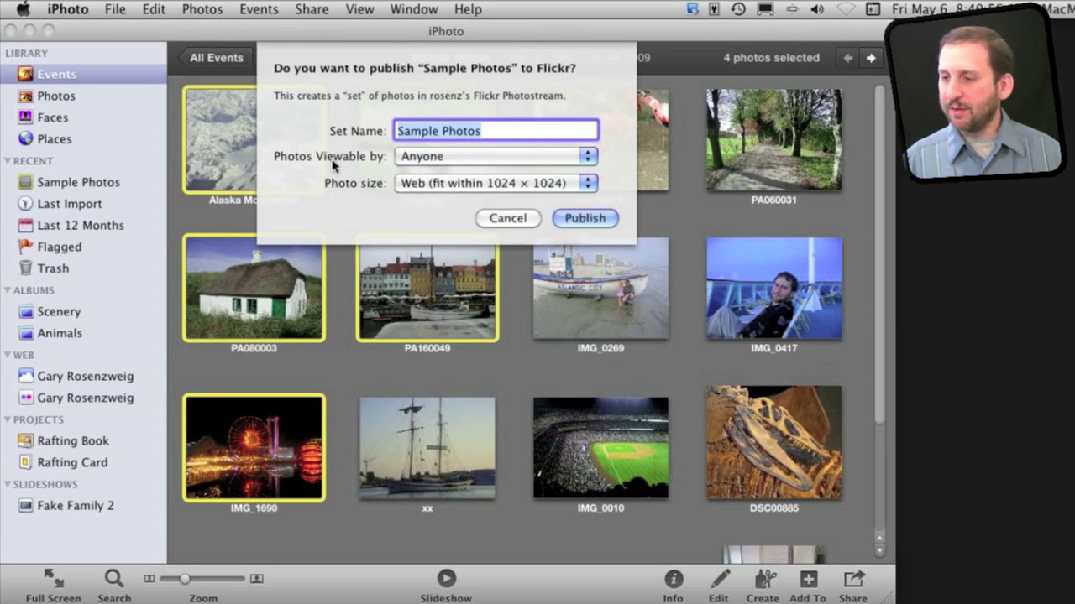
left_click(567, 218)
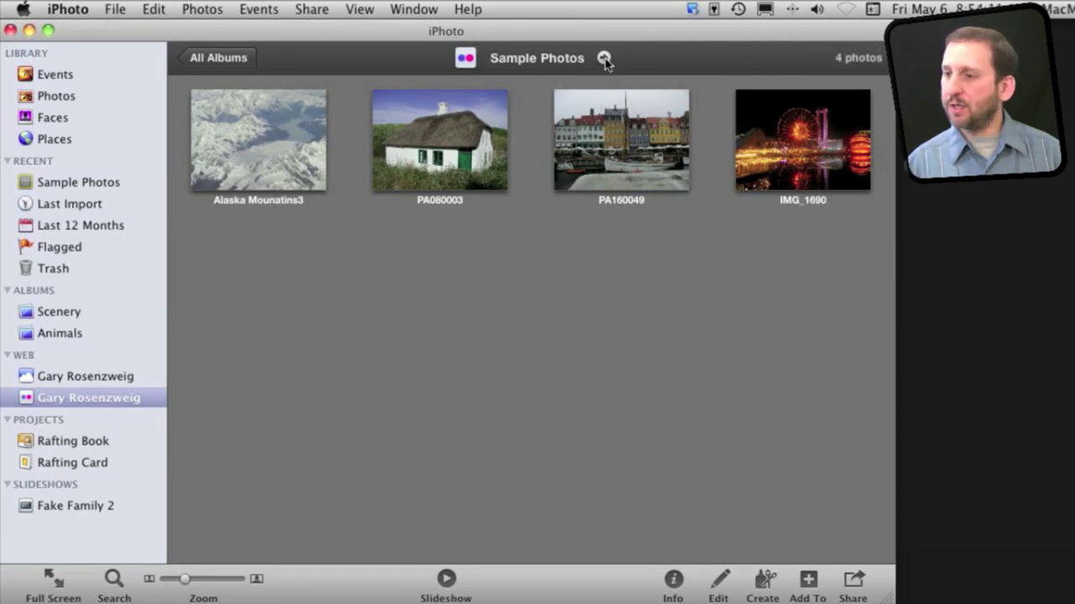
left_click(604, 59)
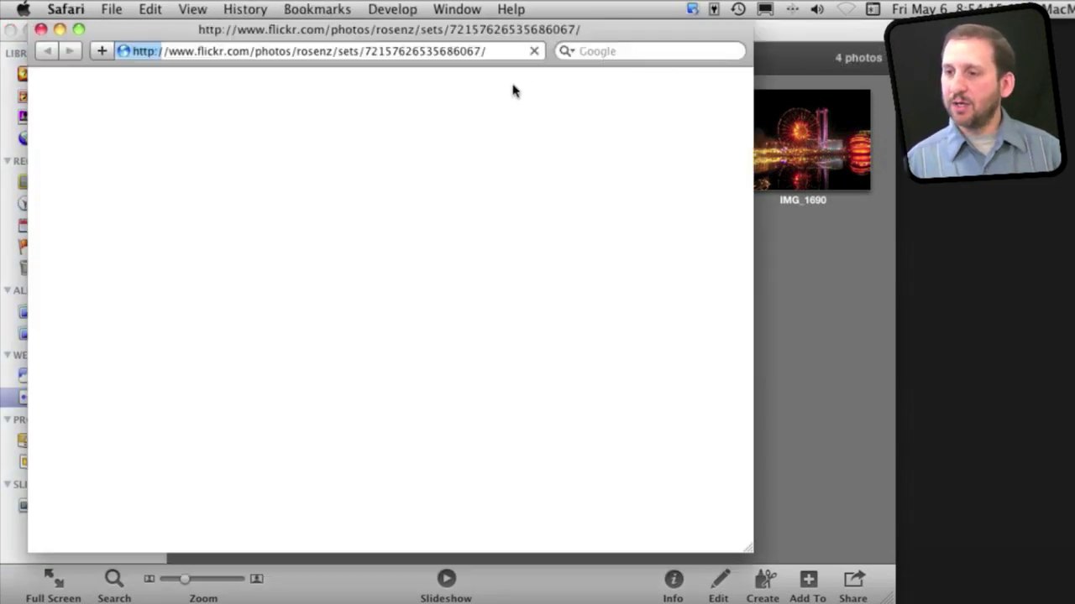
Inspect the Sample Photos set page in Safari, checking its address, sharing options and edit view
triple_click(431, 52)
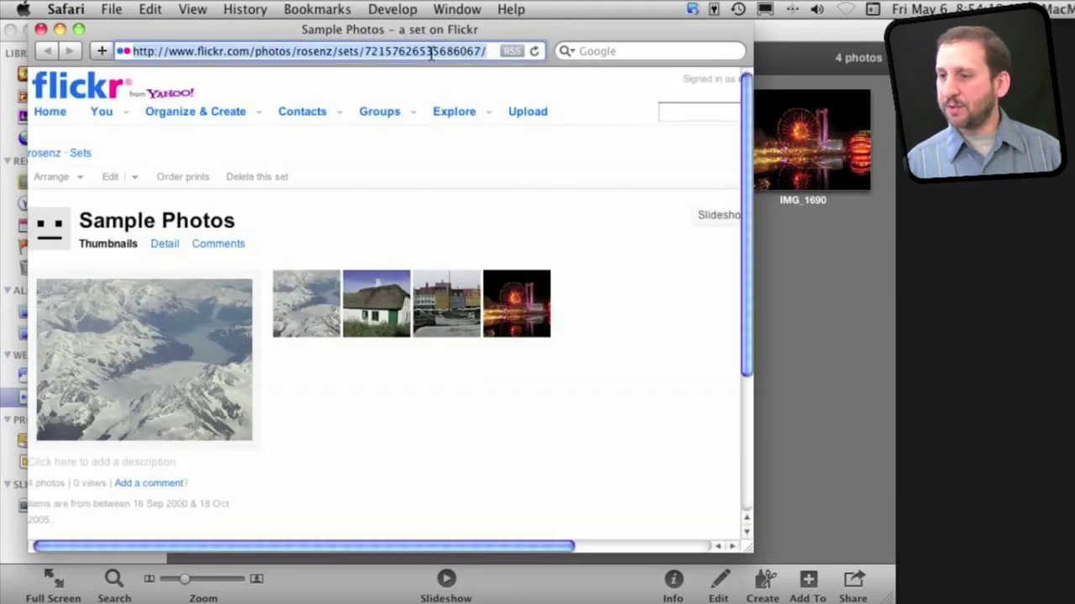
left_click_drag(508, 551, 644, 551)
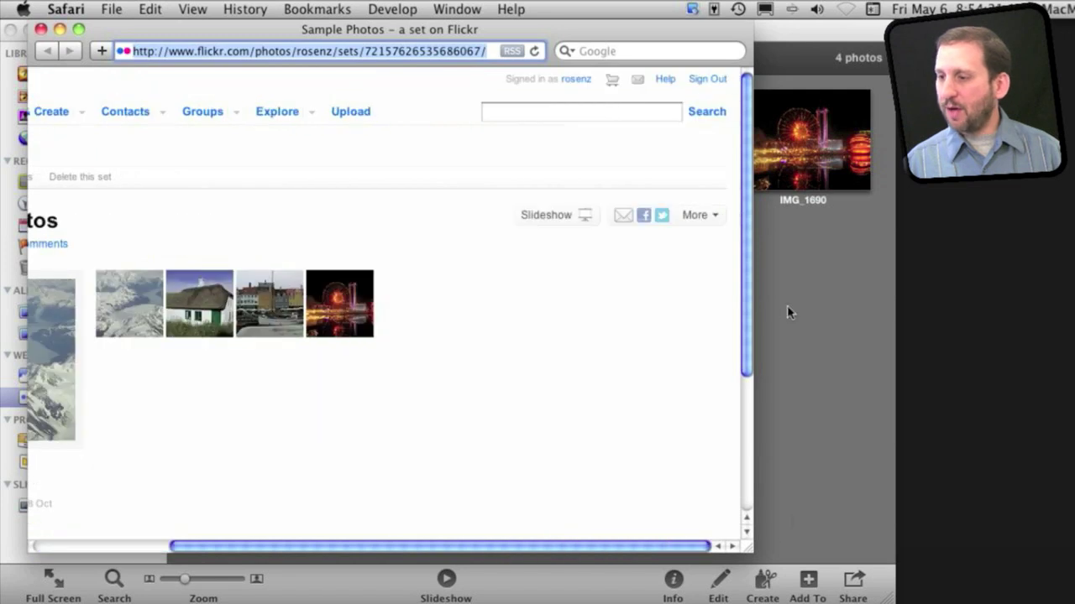
left_click(701, 219)
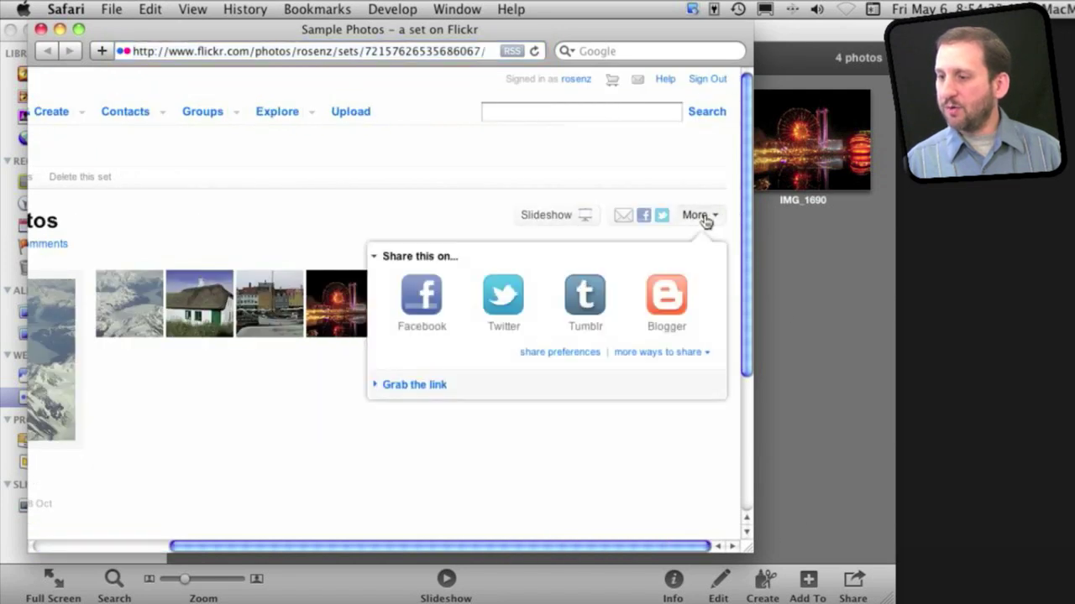
left_click_drag(630, 548, 353, 499)
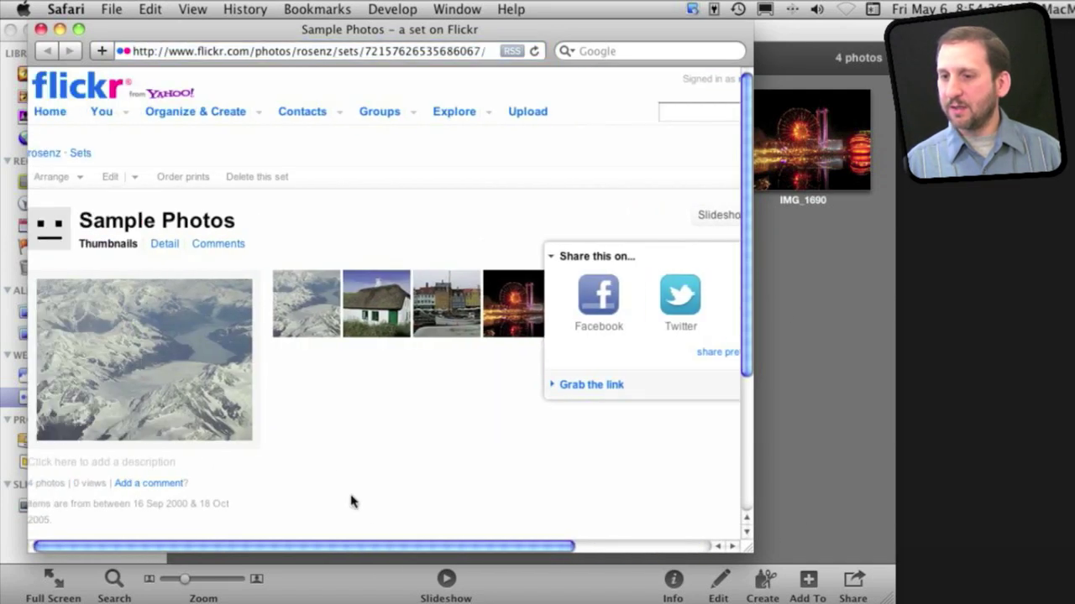
left_click(111, 177)
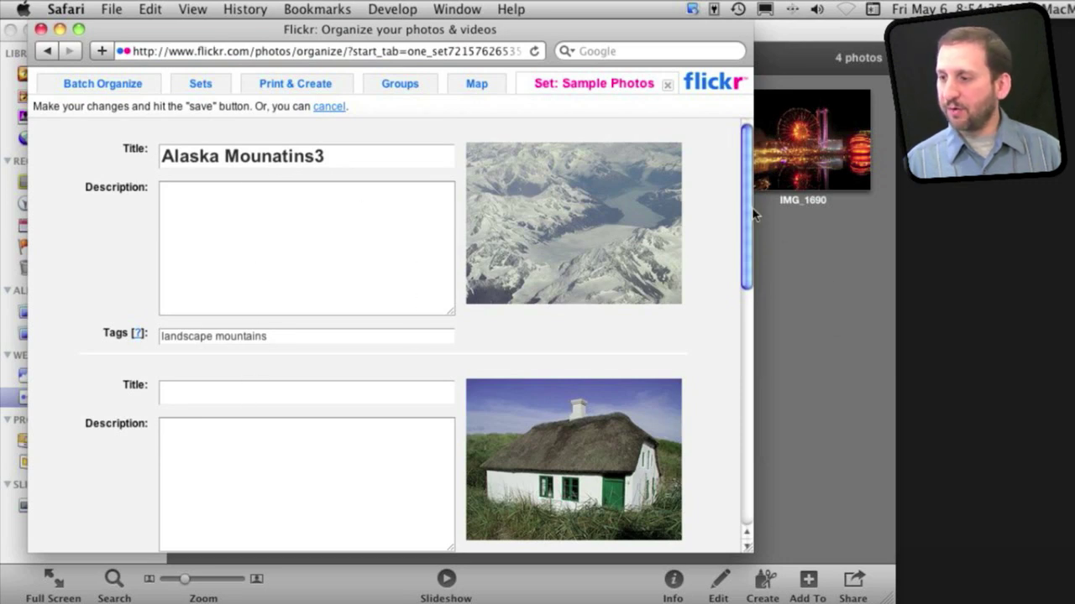
left_click_drag(747, 199, 747, 122)
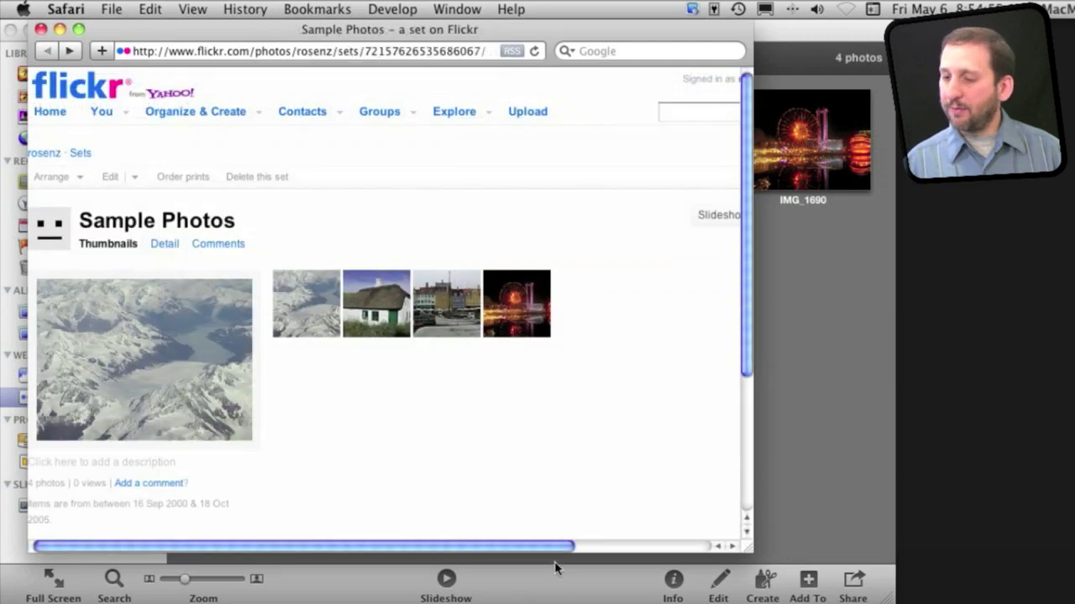
Search Flickr for 'waterfall' photos
left_click_drag(554, 550, 725, 547)
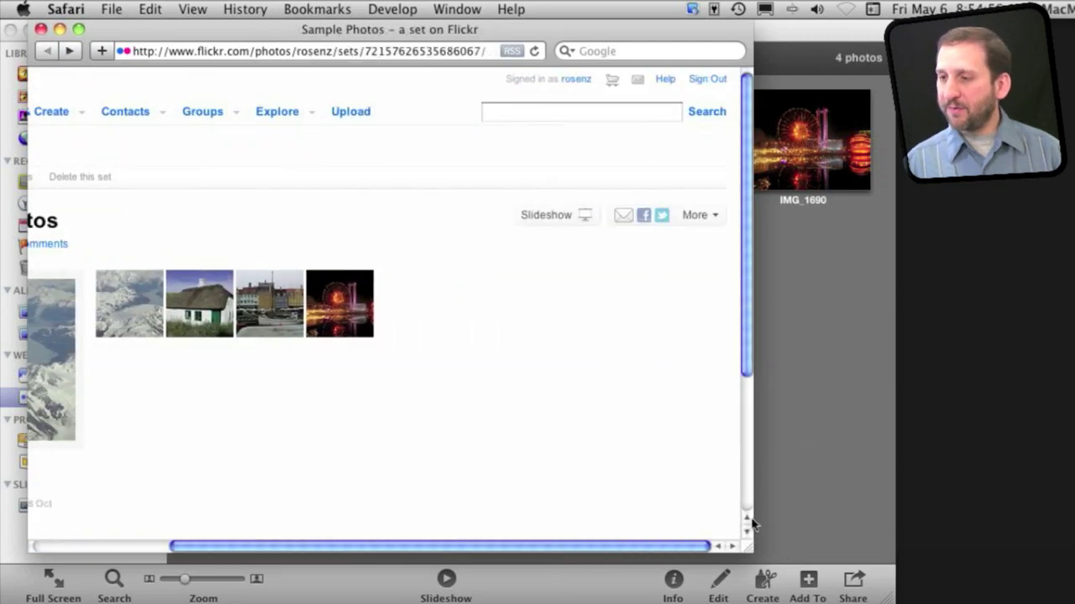
left_click(538, 113)
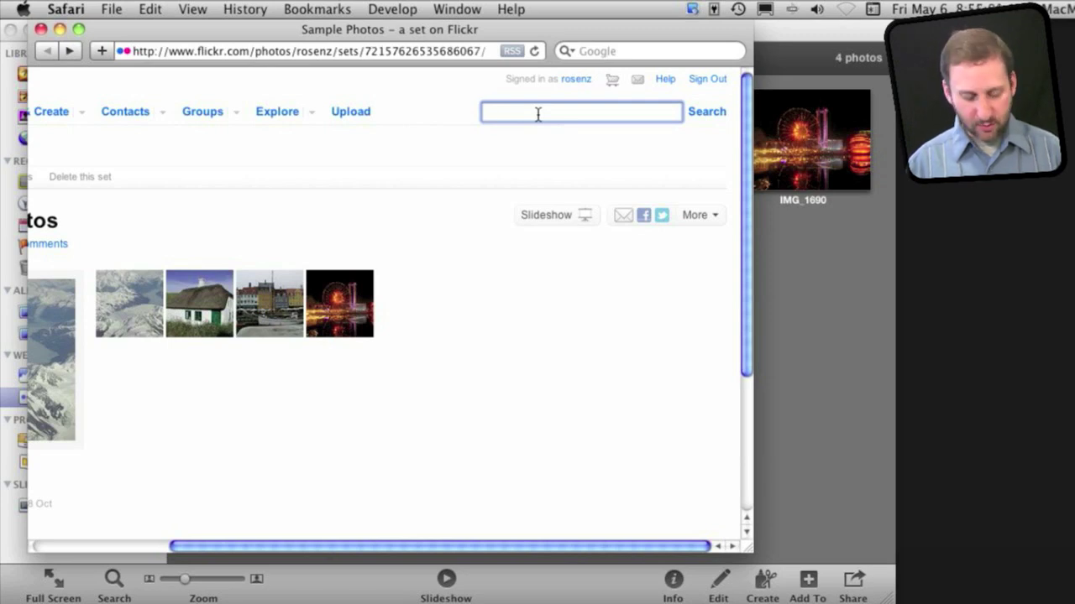
type("waterfall")
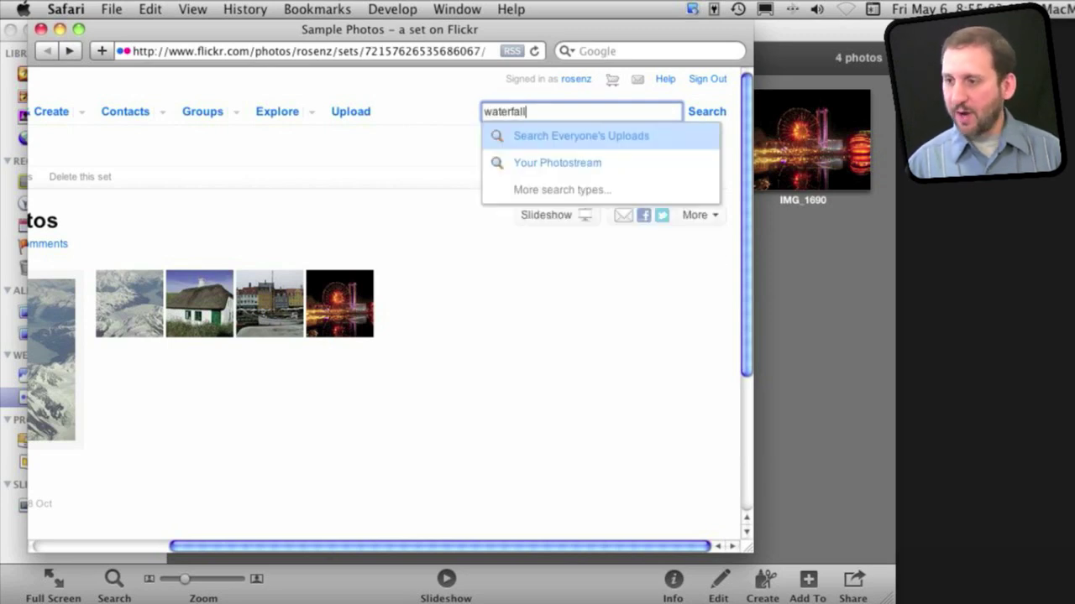
key("Return")
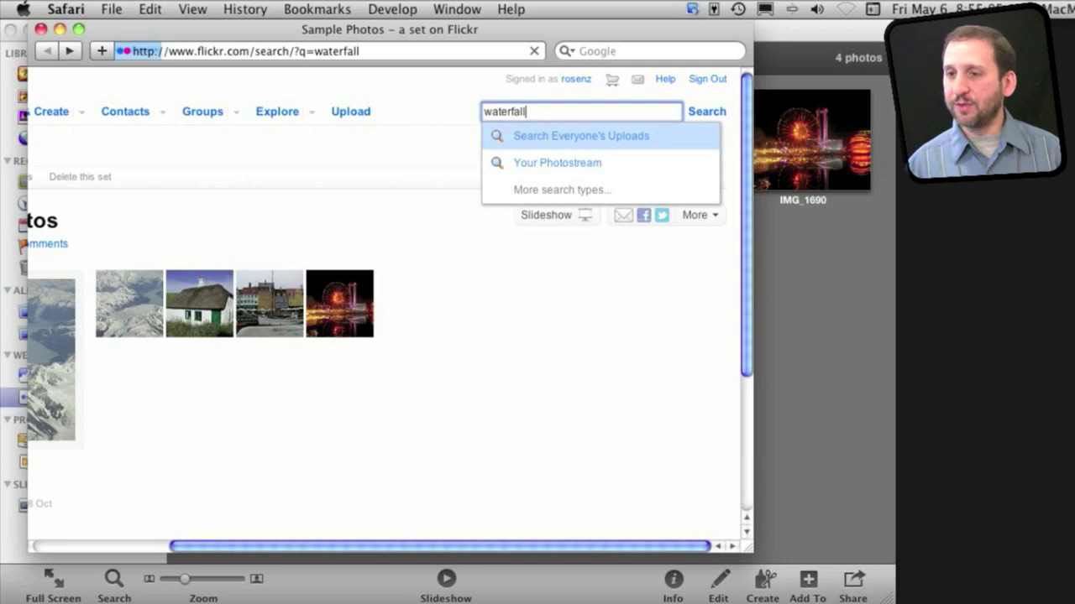